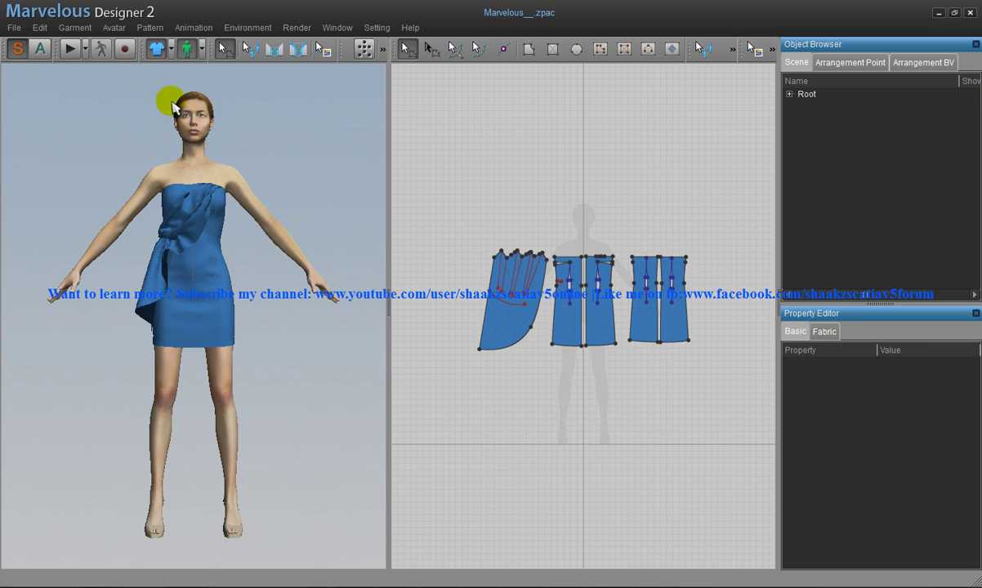
Clear the avatar from the scene and marquee-select all five dress patterns
click(150, 28)
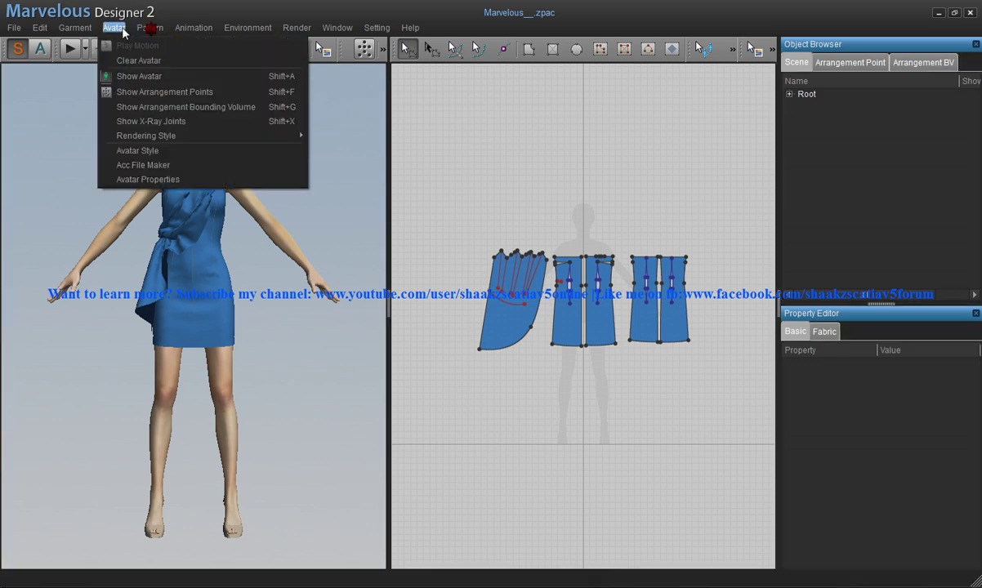
click(143, 61)
drag(467, 177, 682, 400)
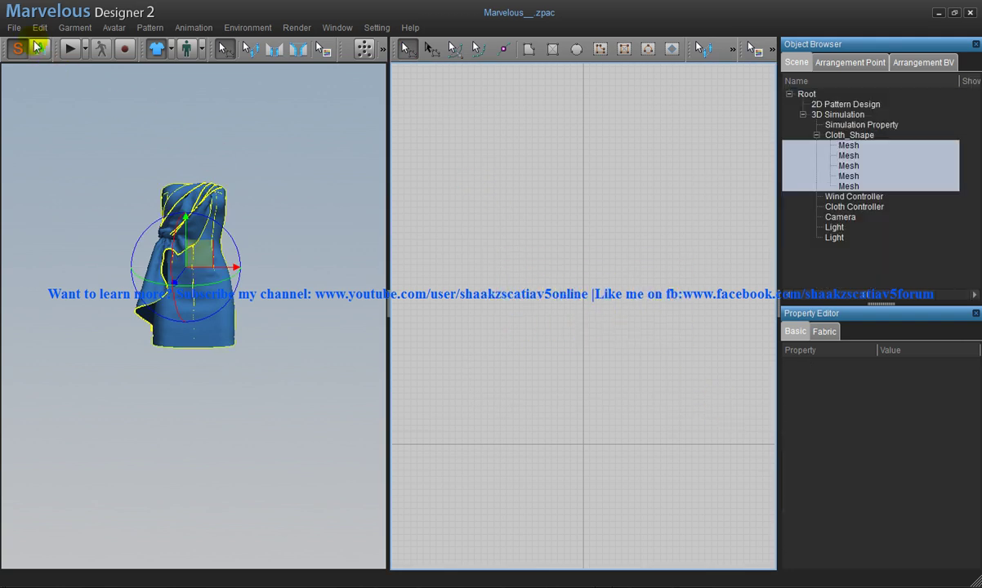
Start a new empty scene, discarding the dress project without saving
click(14, 27)
click(59, 56)
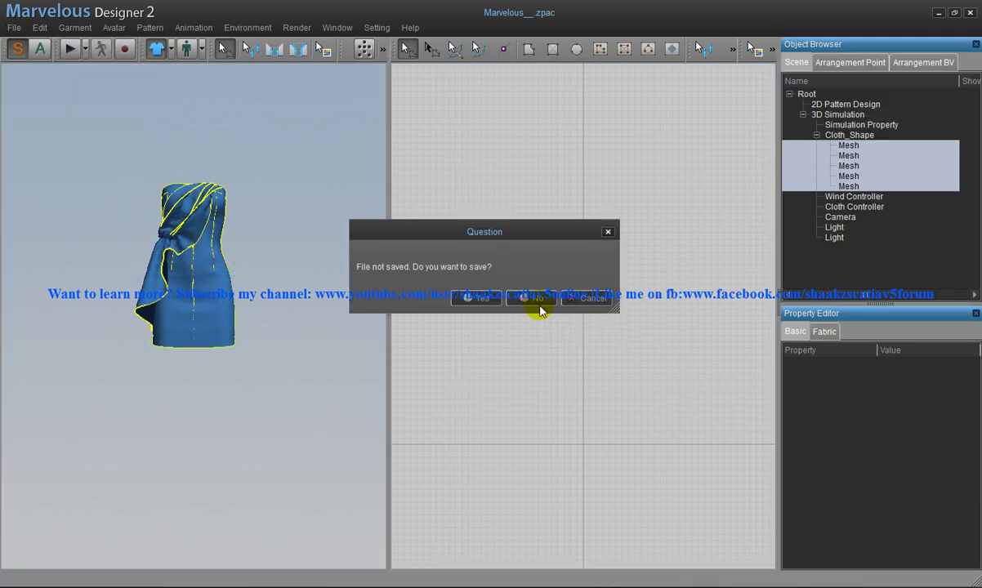
click(532, 298)
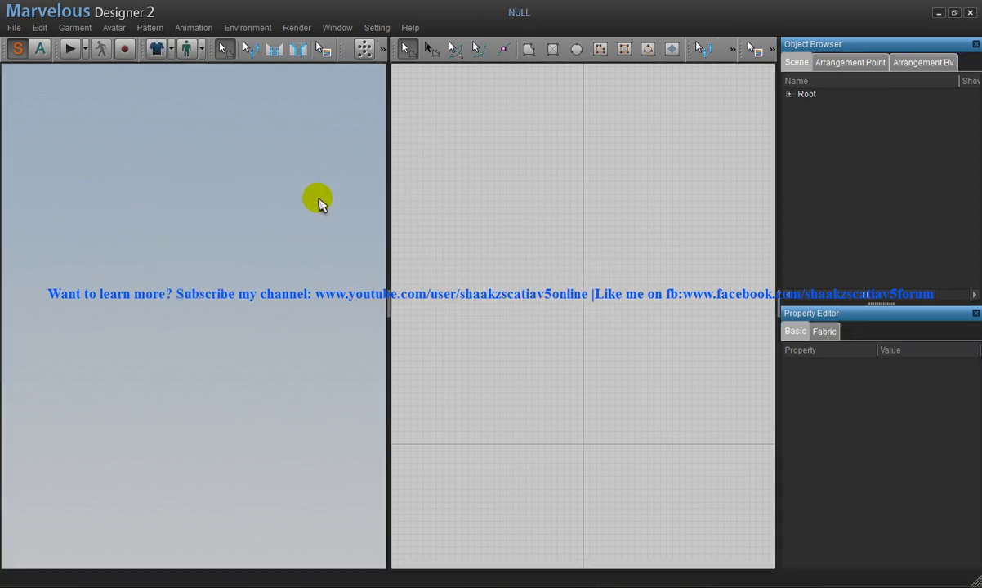
click(115, 29)
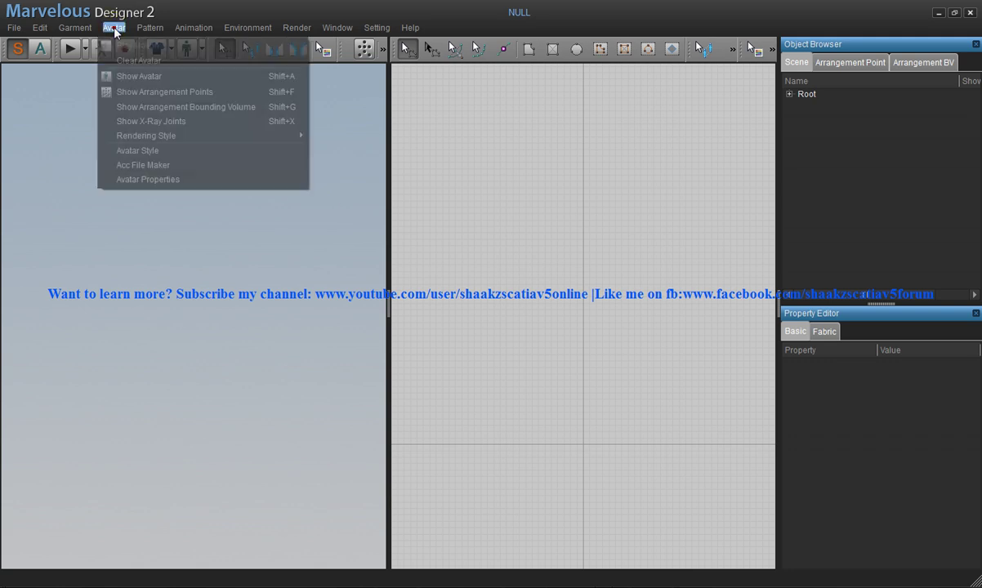
click(204, 18)
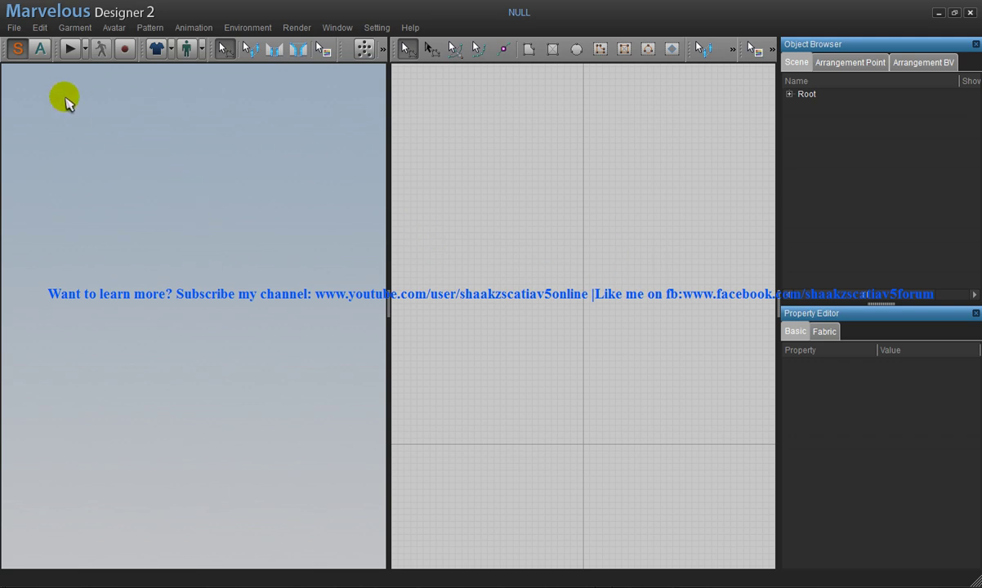
Import 'bed obj 3ds max2.obj' as an OBJ with 'in' units, then inspect the bed
click(14, 29)
mouse_move(51, 90)
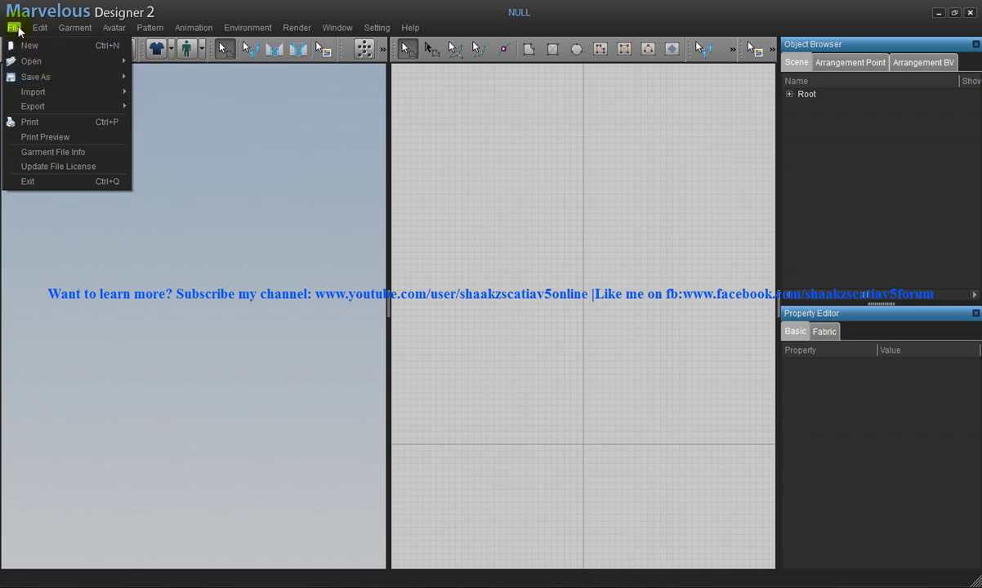
click(147, 94)
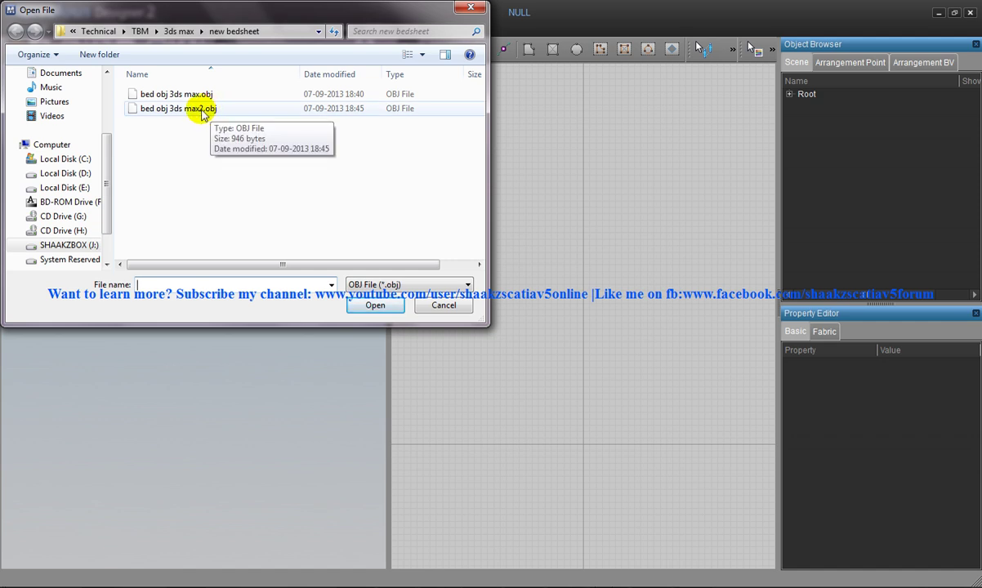
double_click(202, 110)
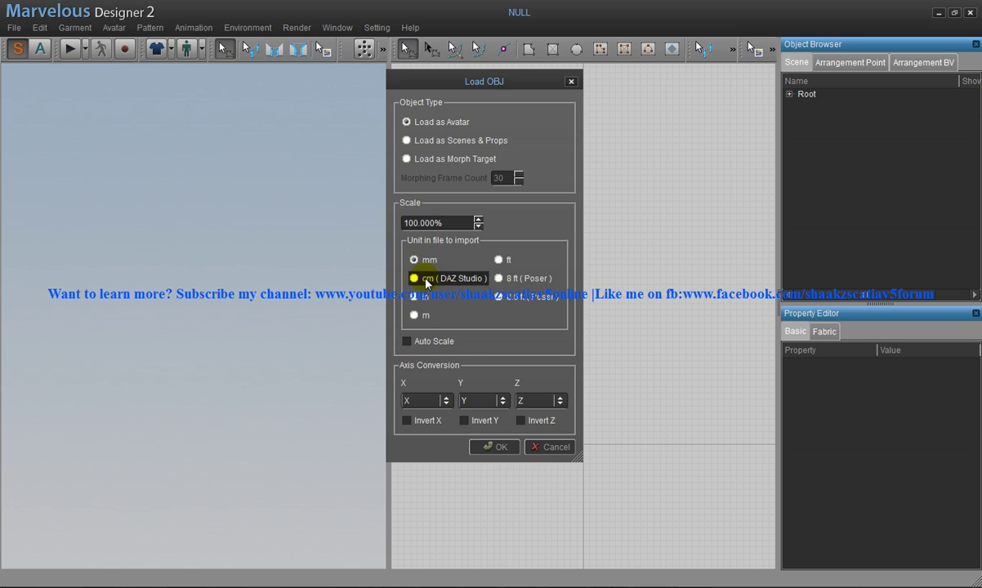
click(413, 296)
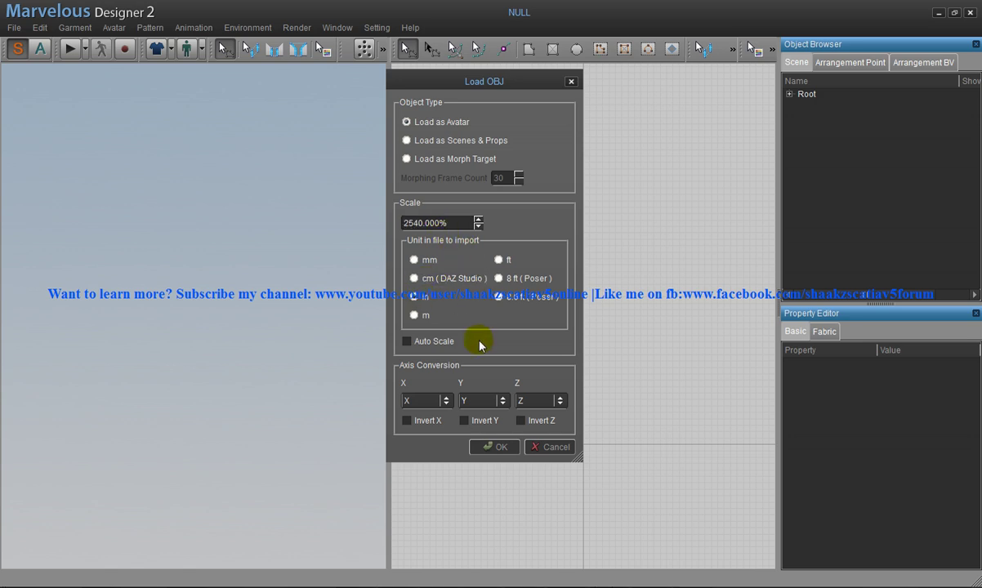
click(494, 447)
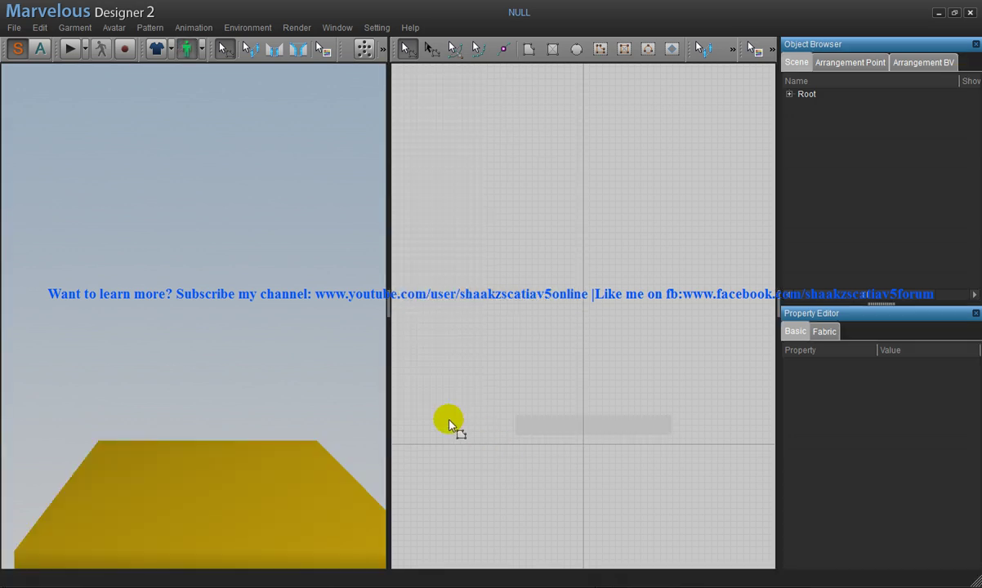
mouse_move(326, 374)
right_down()
mouse_move(304, 340)
mouse_move(311, 324)
mouse_move(255, 328)
mouse_move(272, 327)
mouse_move(274, 365)
mouse_move(248, 357)
mouse_move(272, 358)
mouse_move(324, 333)
mouse_move(315, 378)
right_up()
scroll(274, 365, down, 5)
click(531, 380)
right_drag(532, 382, 559, 317)
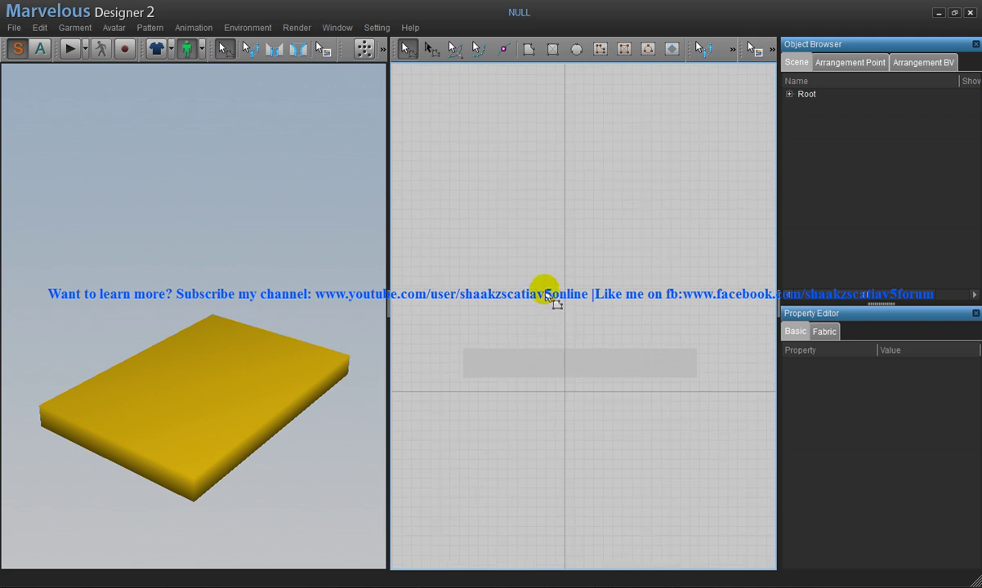
Draw a large rectangle pattern in the 2D window and sync it into a 3D cloth panel
click(554, 49)
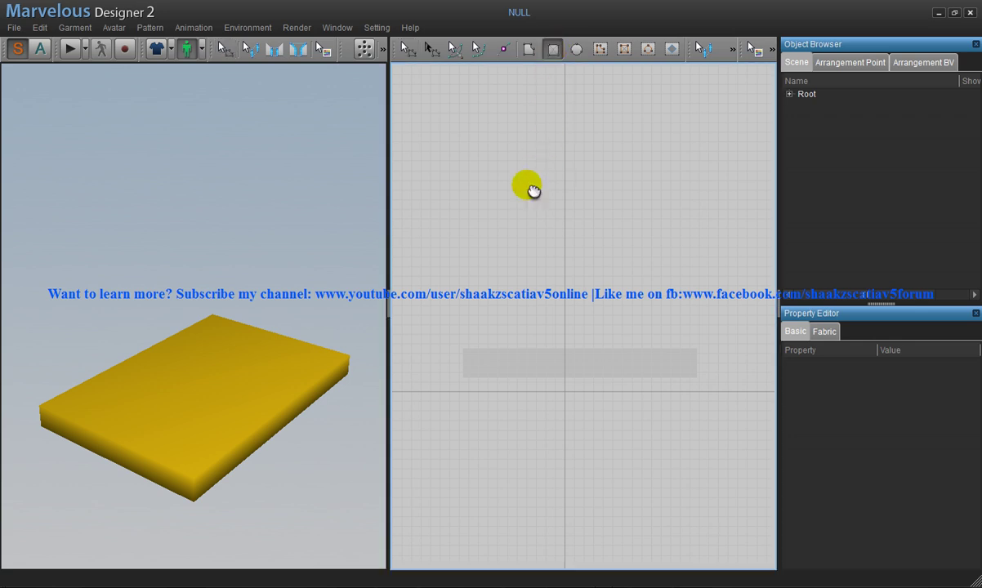
right_drag(525, 188, 526, 221)
drag(438, 146, 706, 349)
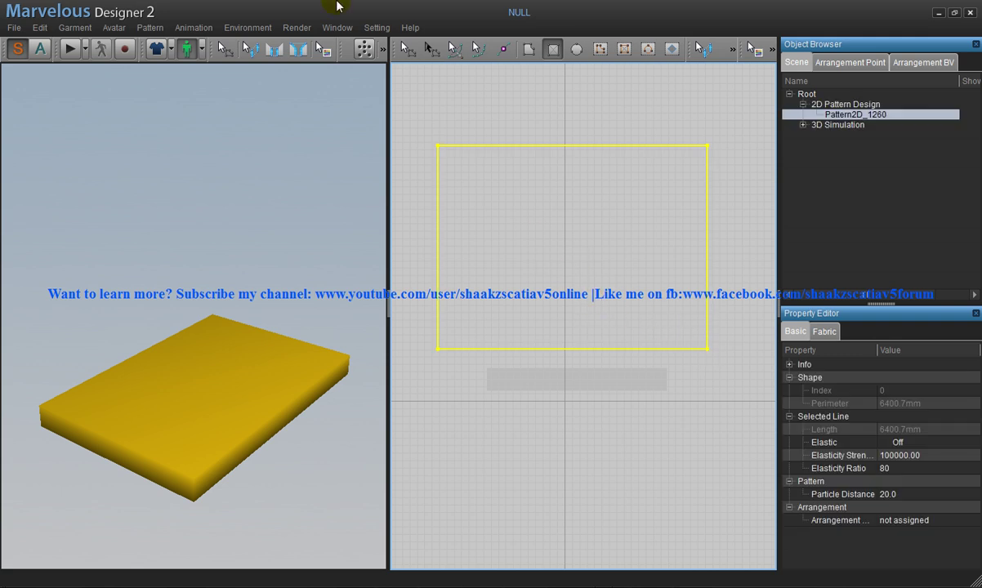
click(383, 49)
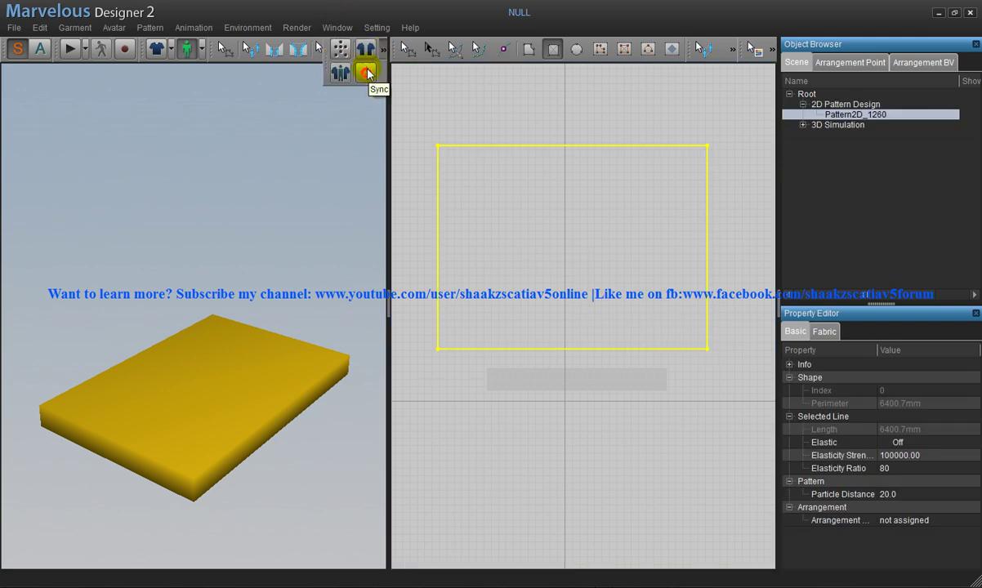
click(366, 72)
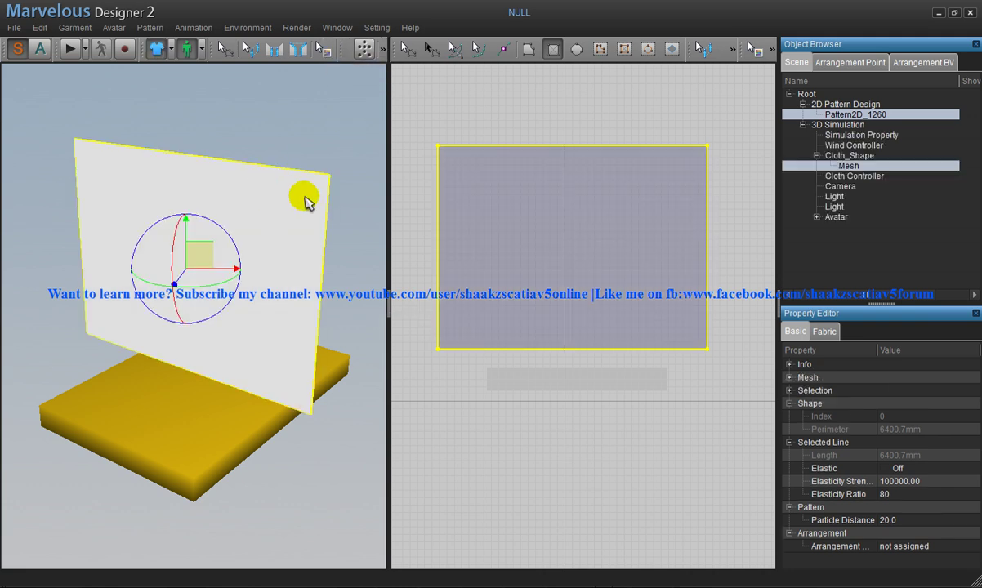
right_drag(328, 256, 287, 257)
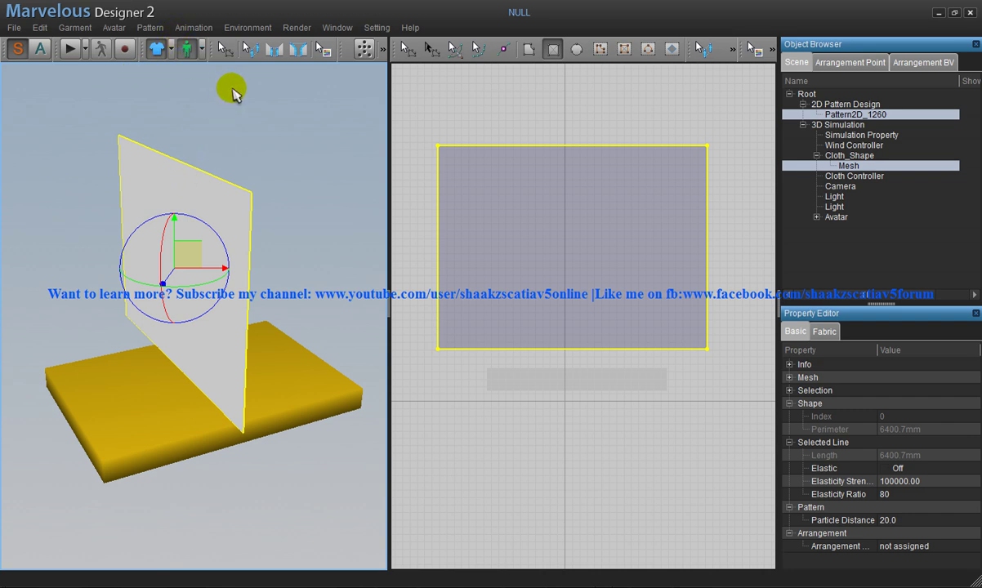
Switch to the World Coordinate Gizmo and rotate the cloth panel flat above the bed
click(232, 28)
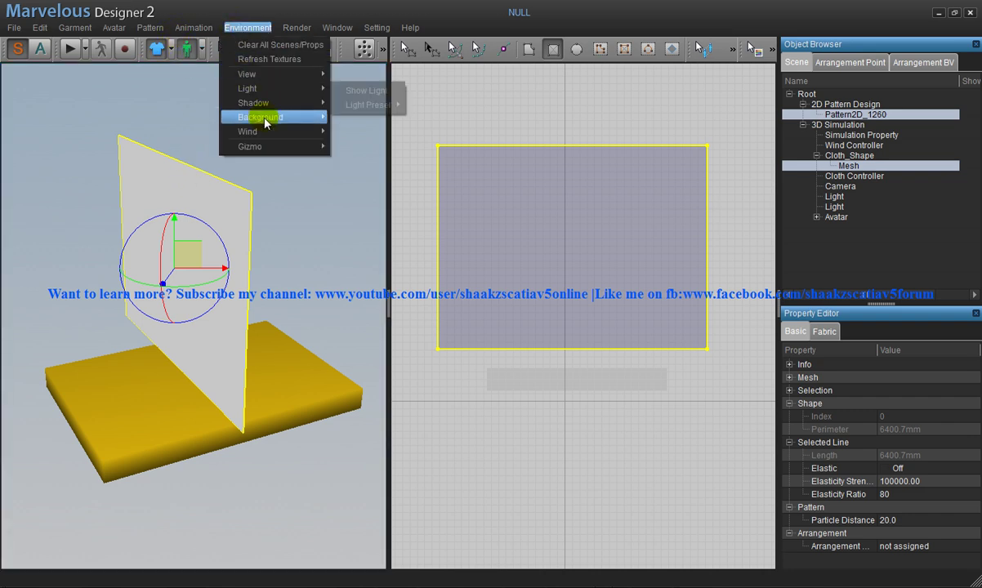
mouse_move(282, 148)
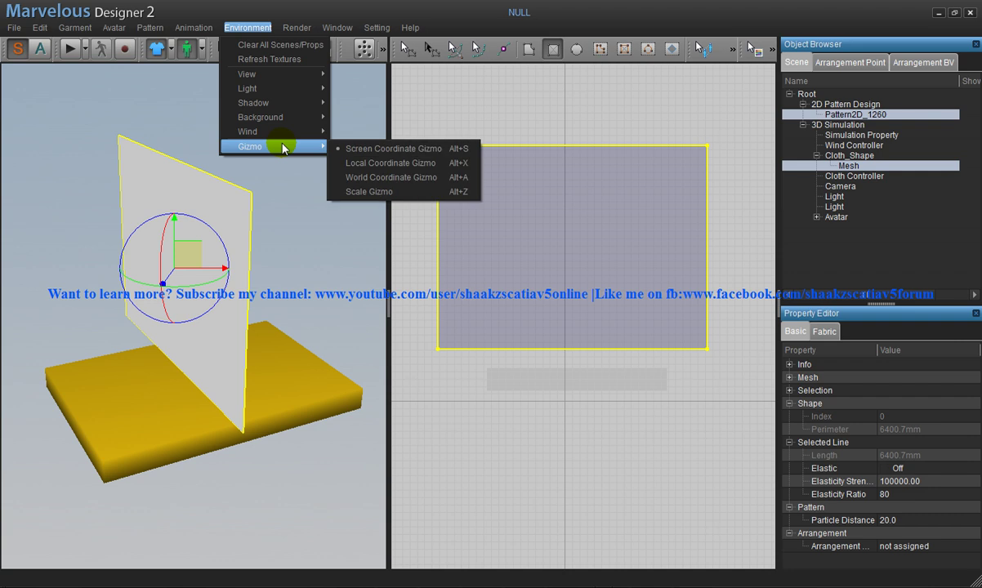
click(405, 184)
right_drag(263, 256, 219, 254)
drag(184, 220, 259, 274)
right_drag(259, 274, 276, 245)
right_drag(176, 216, 133, 318)
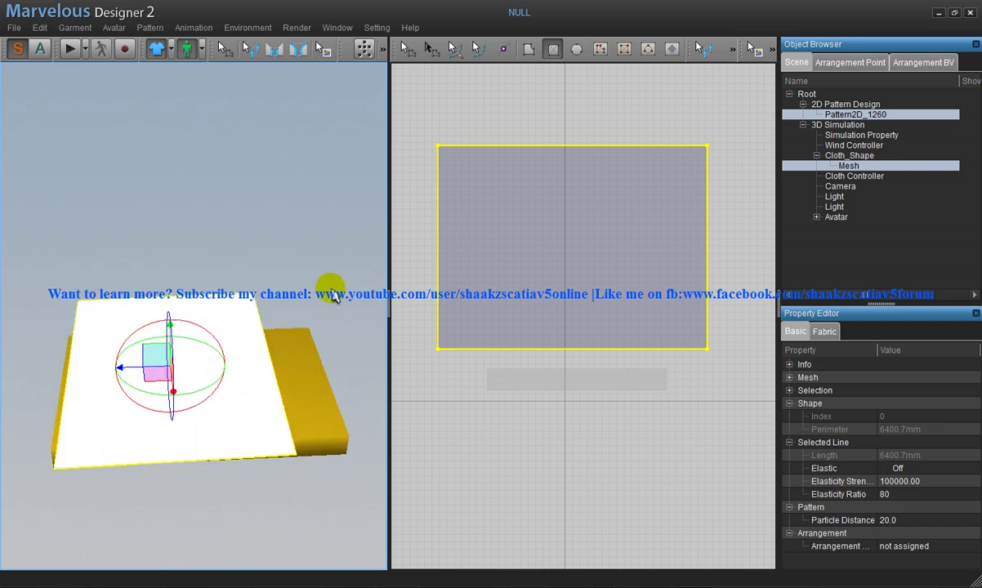
Show the transform handles and stretch the sheet pattern taller downward
click(404, 49)
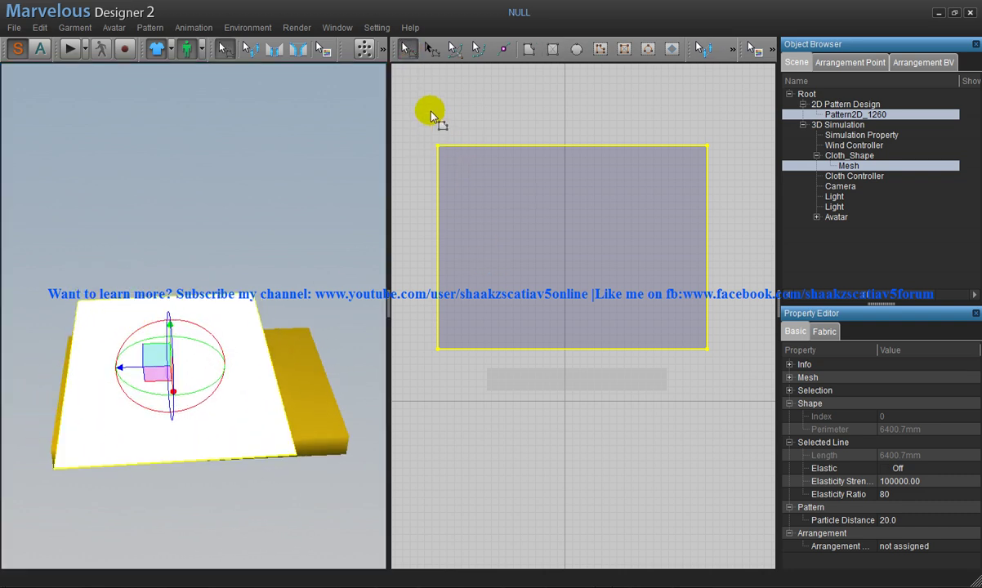
click(431, 49)
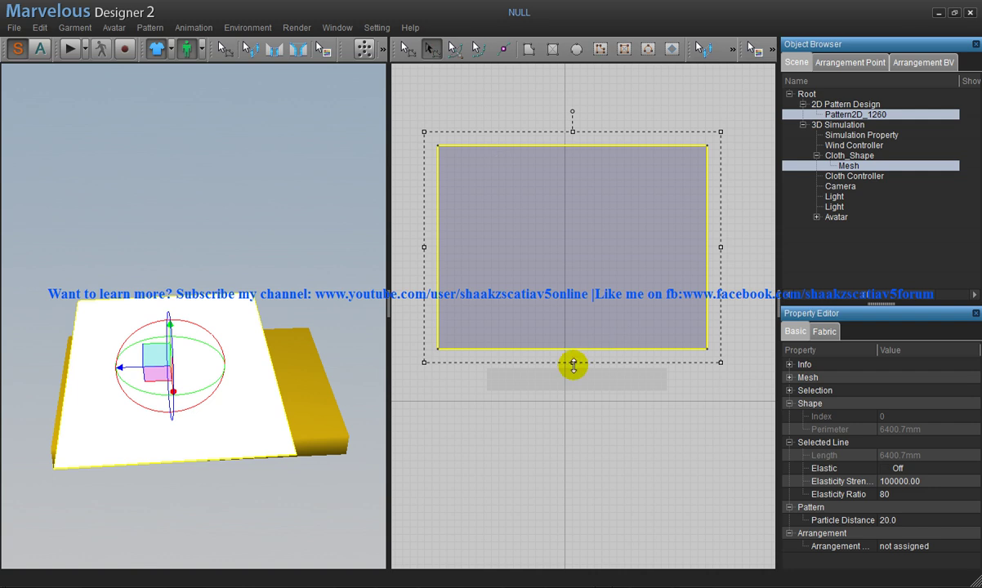
drag(573, 366, 572, 397)
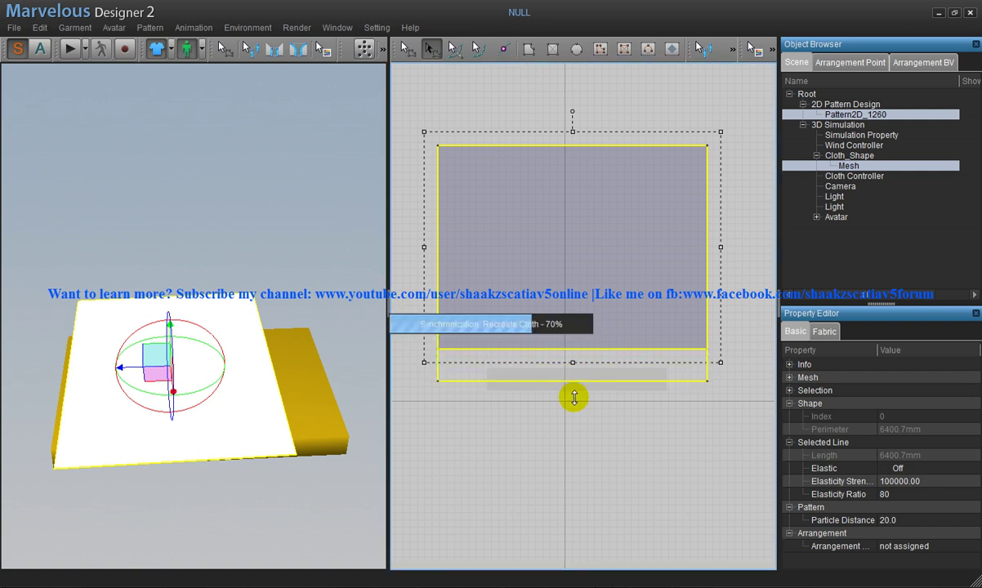
right_drag(314, 328, 263, 364)
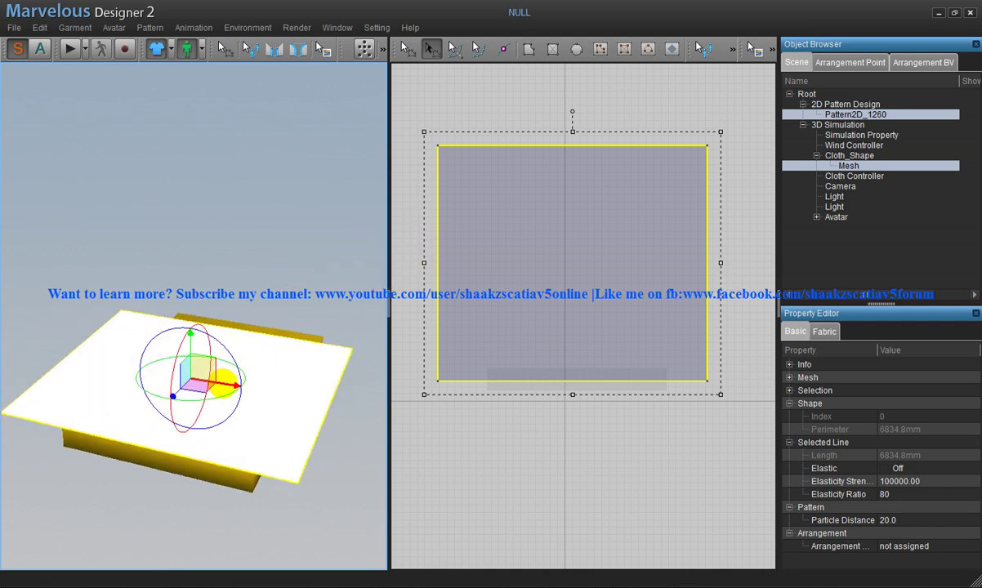
right_drag(247, 309, 307, 327)
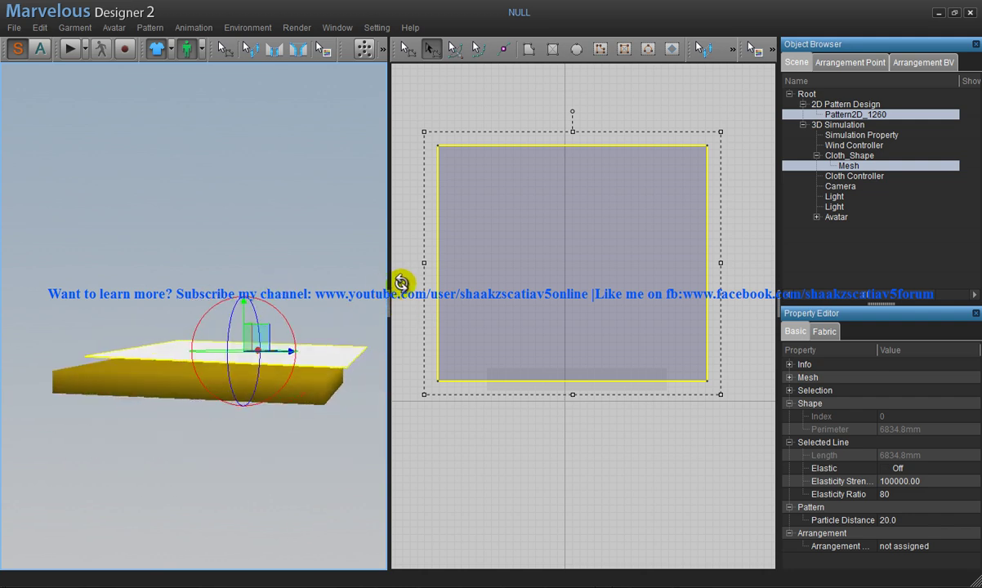
right_drag(401, 283, 348, 331)
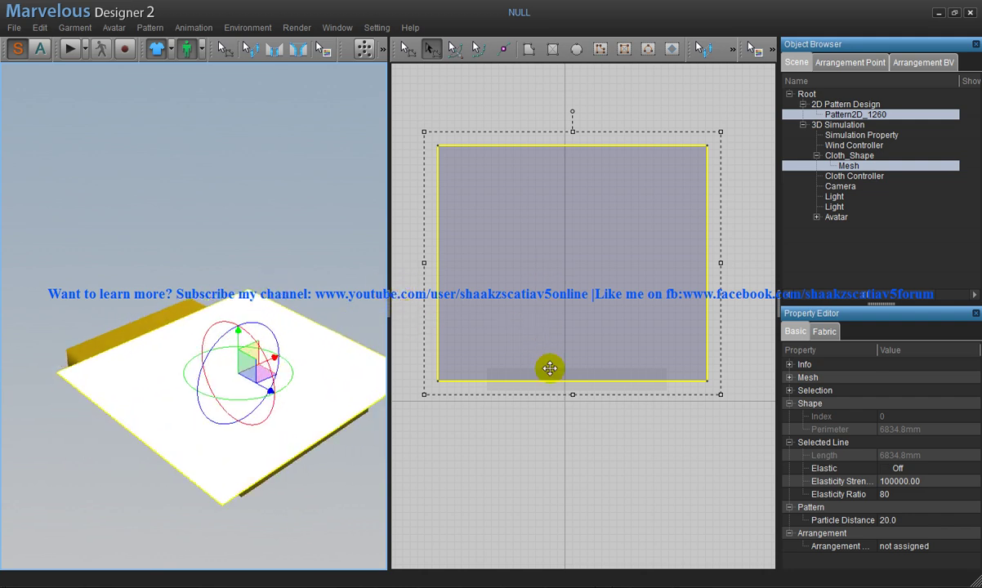
Fine-tune the pattern's length until its perimeter reaches 7213.5mm
drag(569, 394, 570, 413)
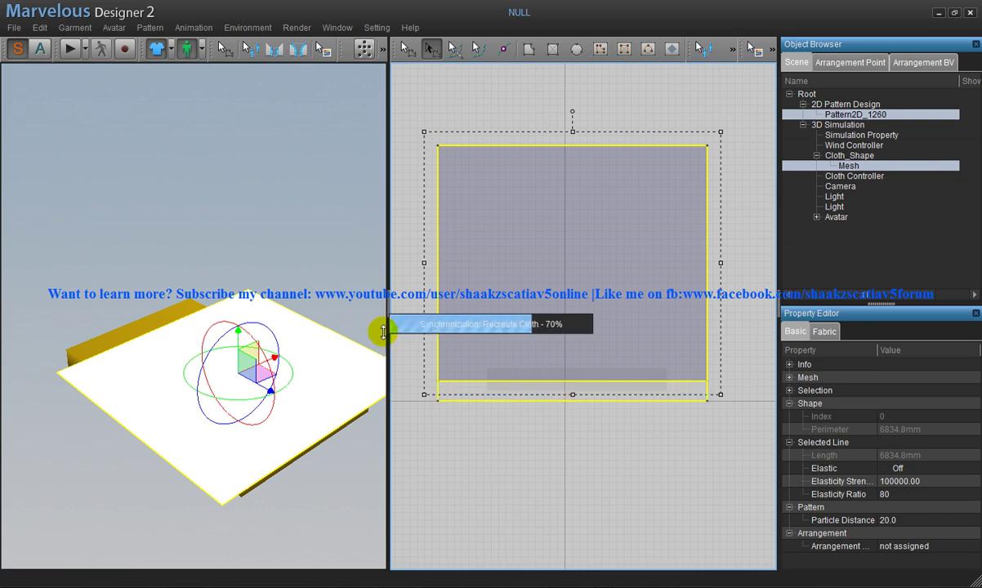
right_drag(295, 331, 310, 314)
drag(571, 414, 572, 428)
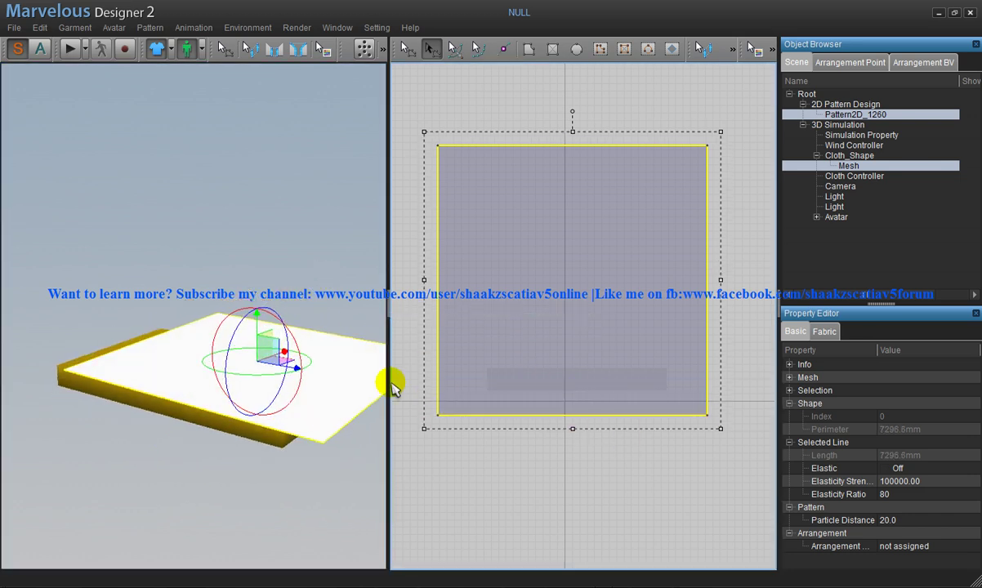
right_drag(253, 327, 236, 339)
drag(571, 430, 572, 424)
right_drag(333, 364, 249, 310)
right_drag(519, 257, 553, 282)
scroll(529, 300, down, 3)
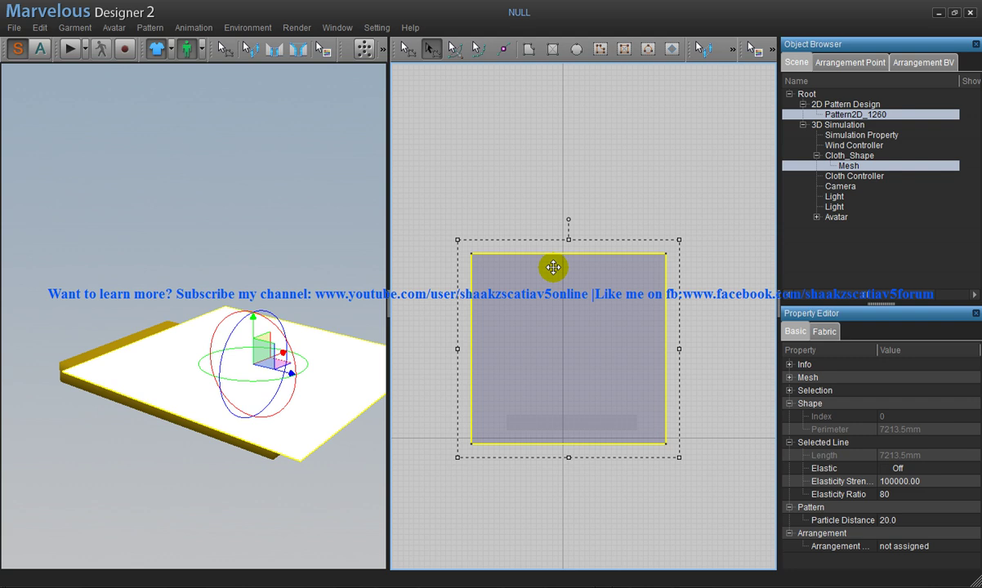
Duplicate the sheet pattern, rotate the copy flat, and lower it onto the first sheet
drag(553, 268, 580, 270)
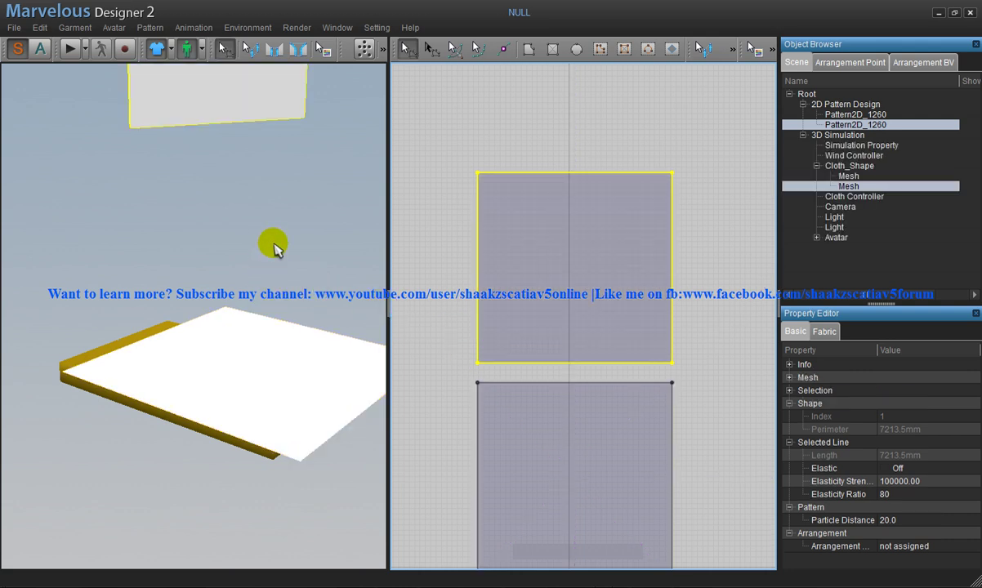
right_drag(278, 245, 248, 280)
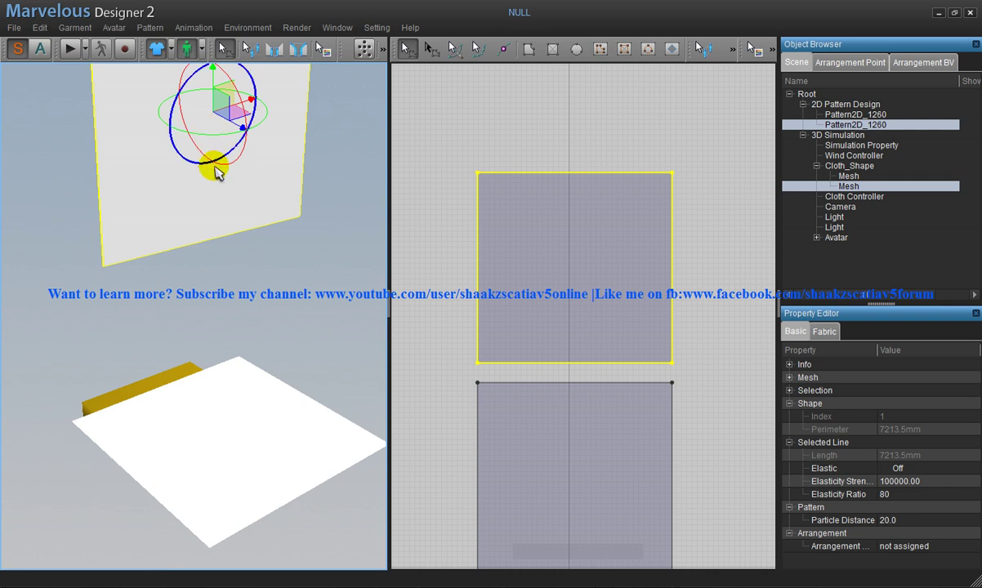
right_drag(215, 169, 240, 176)
drag(238, 87, 317, 226)
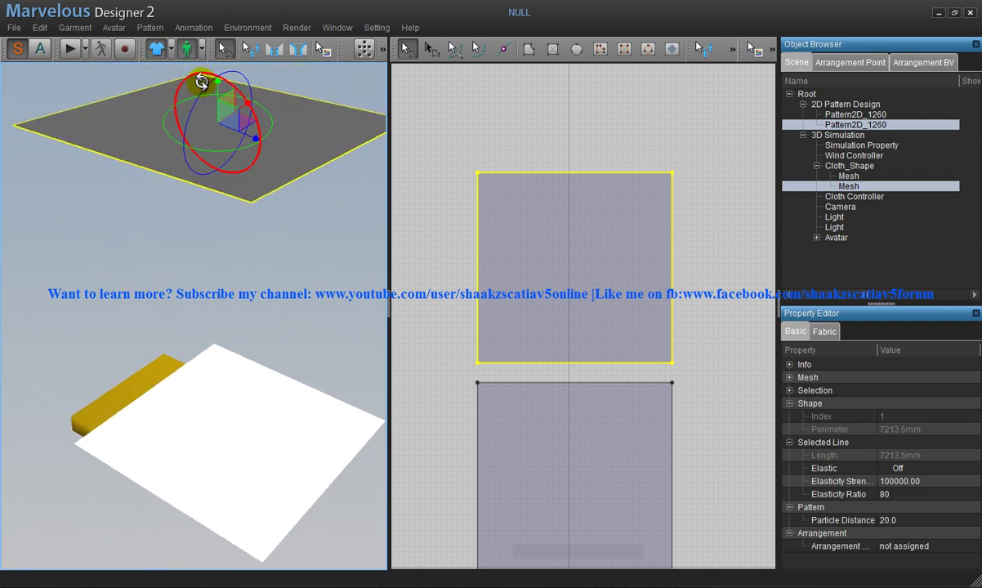
drag(184, 72, 278, 64)
drag(216, 84, 248, 394)
right_drag(247, 394, 153, 383)
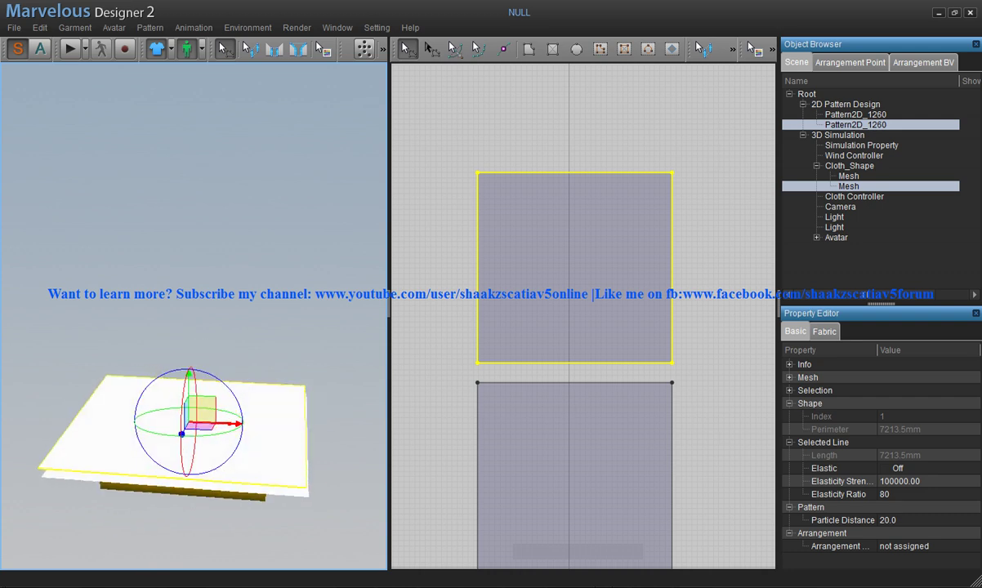
right_drag(232, 423, 229, 388)
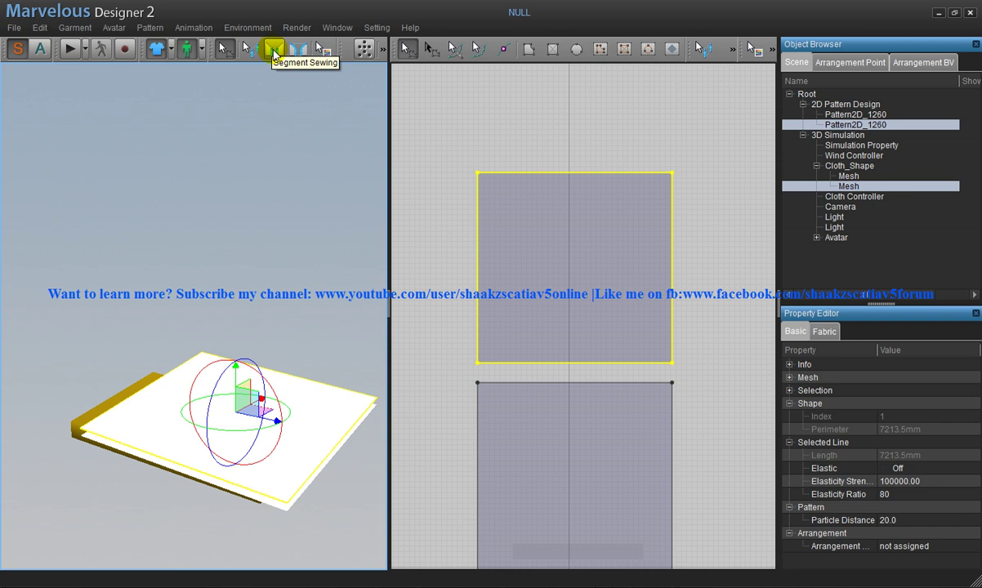
Sew a 1824.2mm seam joining matching edges of the two sheets with Segment Sewing
click(275, 50)
right_drag(280, 245, 303, 359)
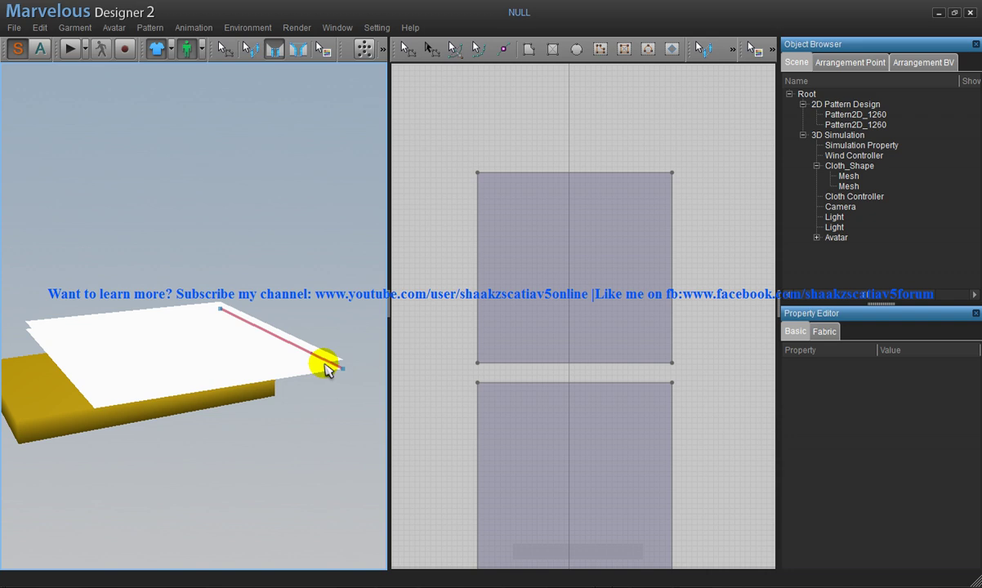
right_drag(345, 333, 124, 376)
click(121, 403)
right_drag(196, 380, 235, 308)
click(235, 309)
Enable Environment > Light > Show Light to display the scene light in 3D
click(254, 29)
mouse_move(254, 88)
click(362, 92)
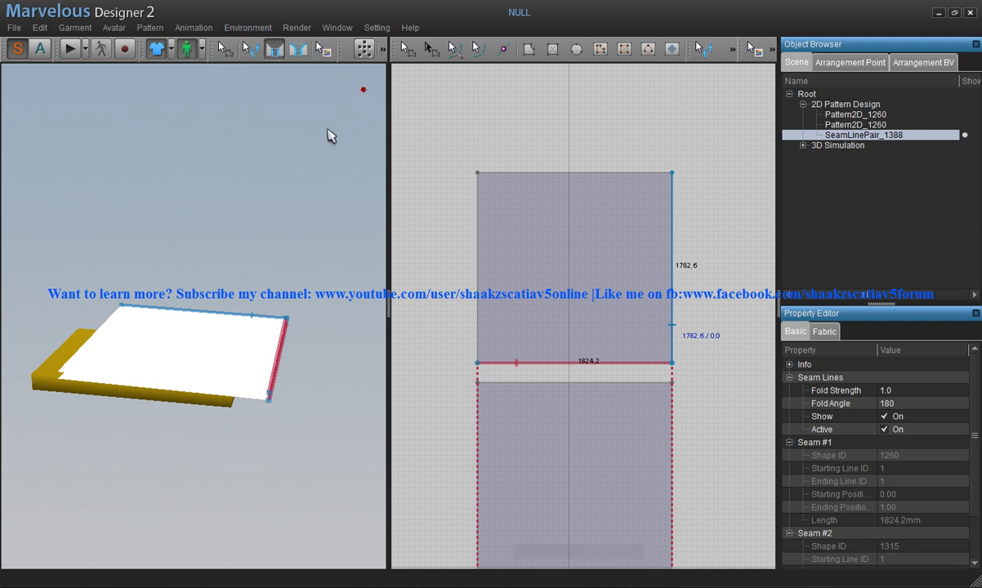
right_drag(201, 232, 141, 237)
scroll(143, 237, down, 2)
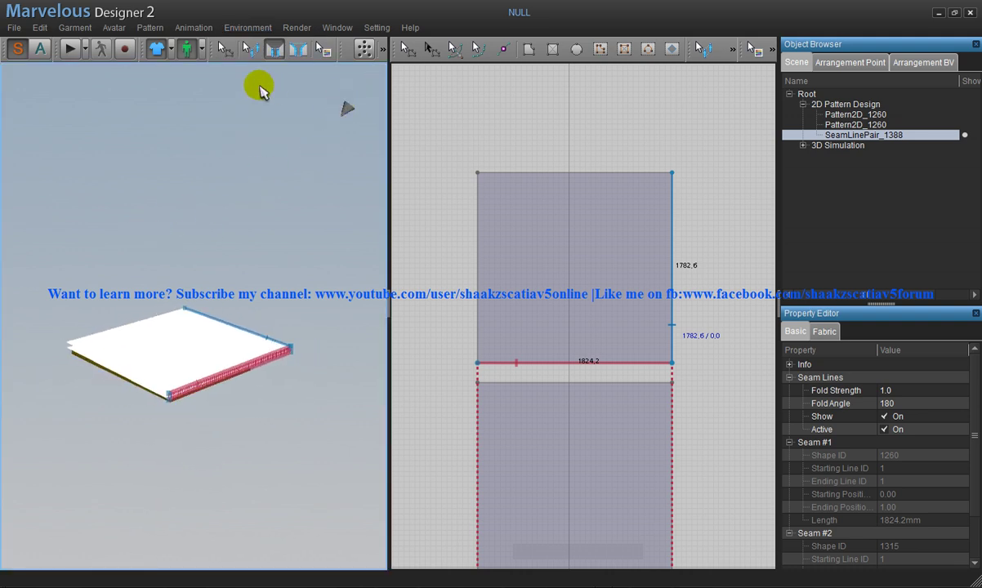
click(406, 50)
Select the scene light and rotate it so the top of the cloth brightens
click(346, 107)
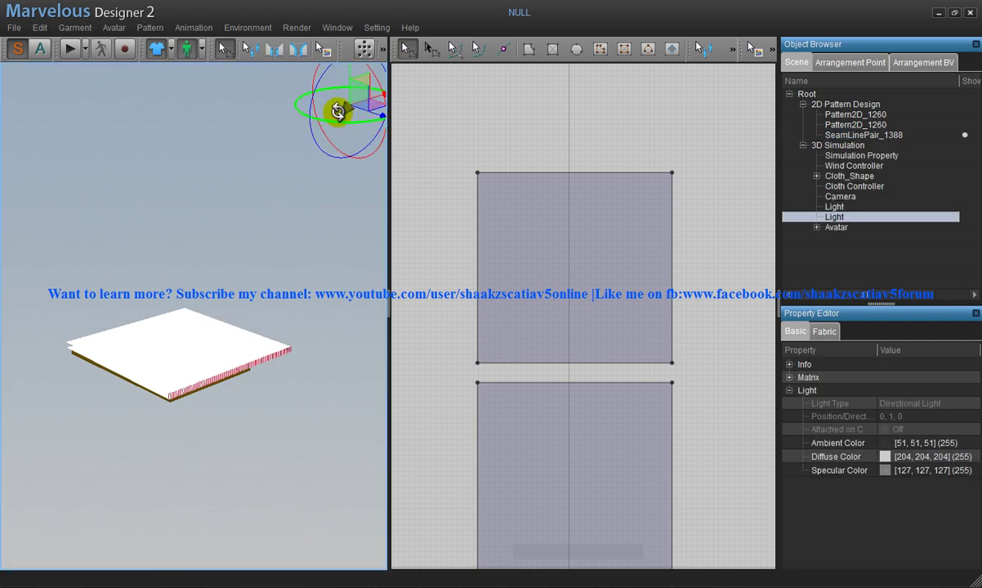
drag(314, 136, 315, 92)
right_drag(219, 211, 259, 186)
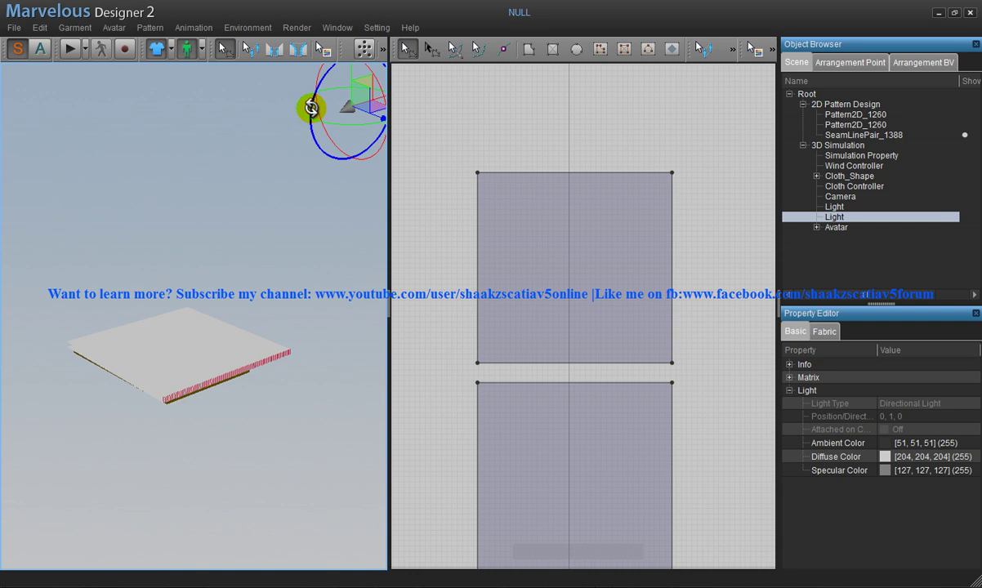
drag(309, 113, 310, 123)
right_drag(310, 128, 267, 219)
Hide the light marker by unchecking Environment > Light > Show Light
click(247, 27)
mouse_move(265, 78)
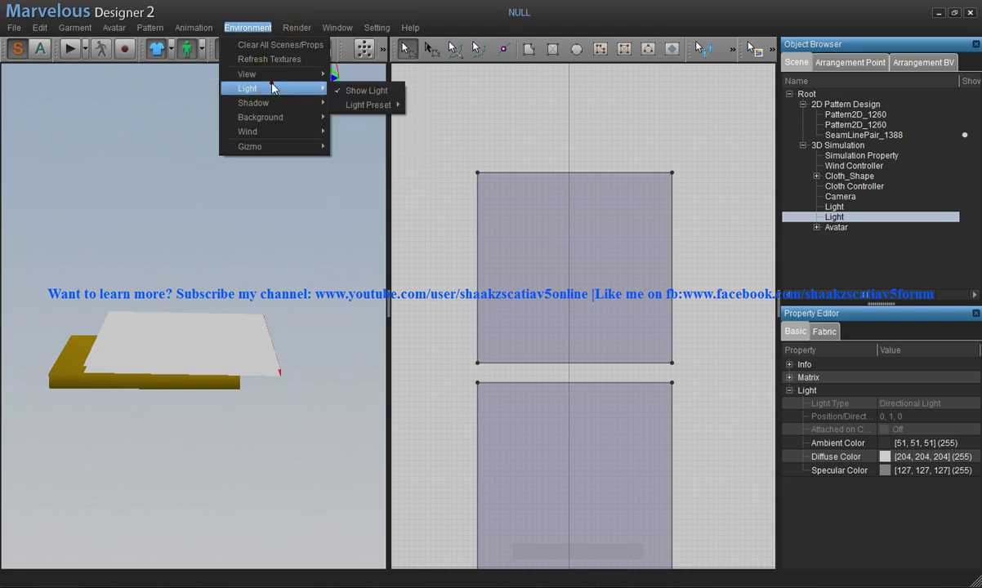
click(335, 88)
right_drag(188, 278, 241, 285)
right_drag(309, 140, 266, 233)
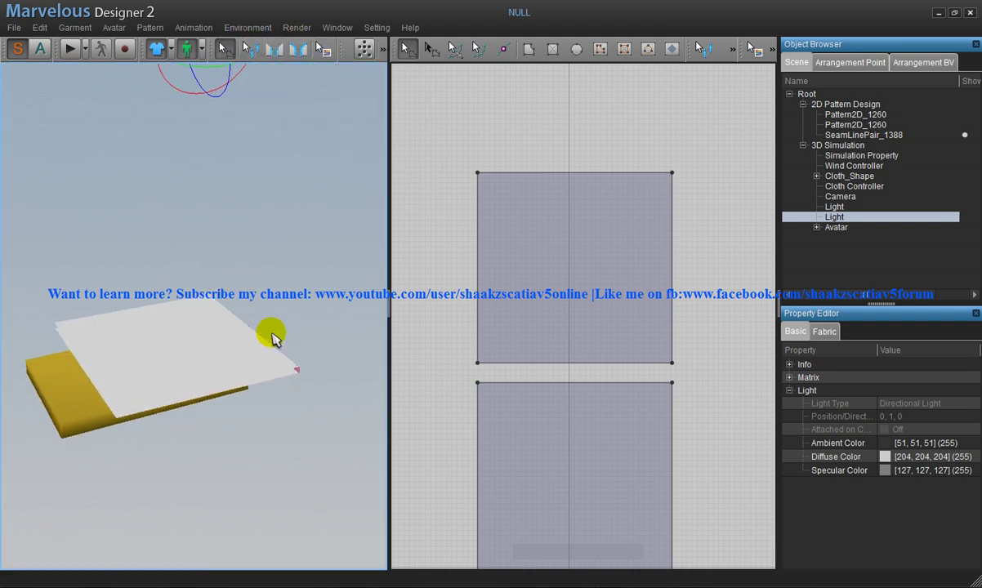
Sew a seam joining the left edges of the two sheets
click(274, 49)
click(292, 367)
click(286, 372)
click(278, 376)
click(268, 382)
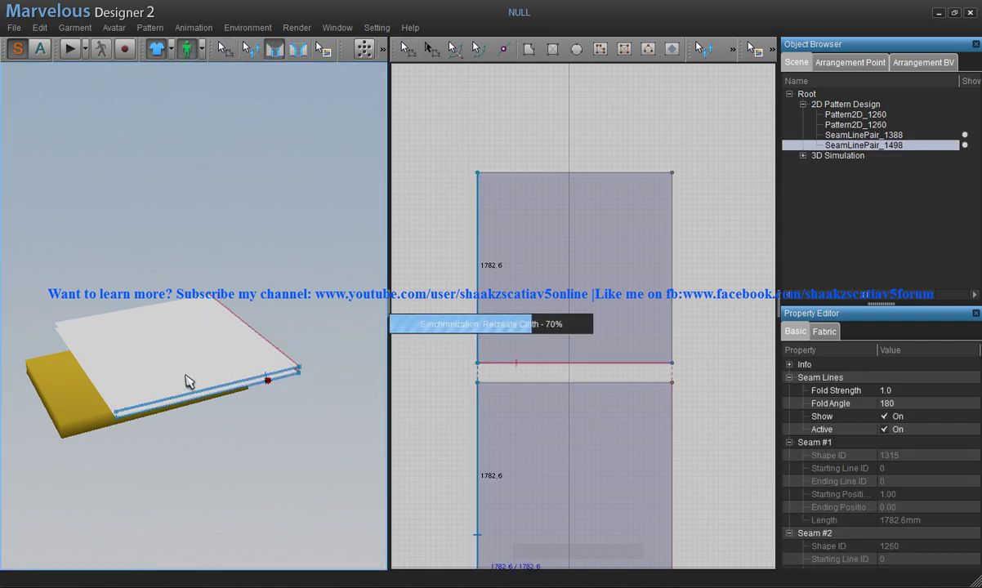
right_drag(151, 365, 211, 361)
Sew the far and right edge seams so all four sides are joined
click(214, 364)
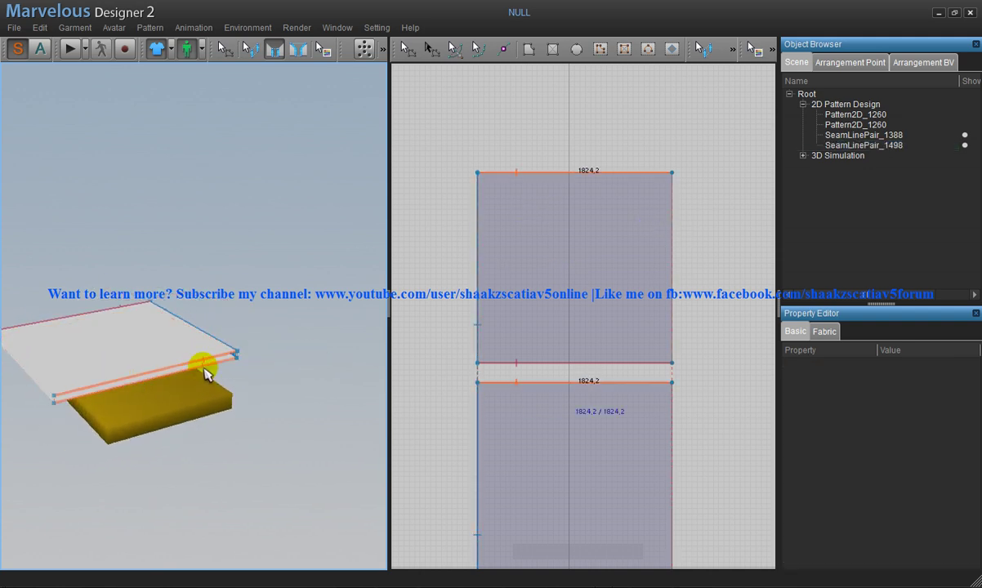
click(203, 369)
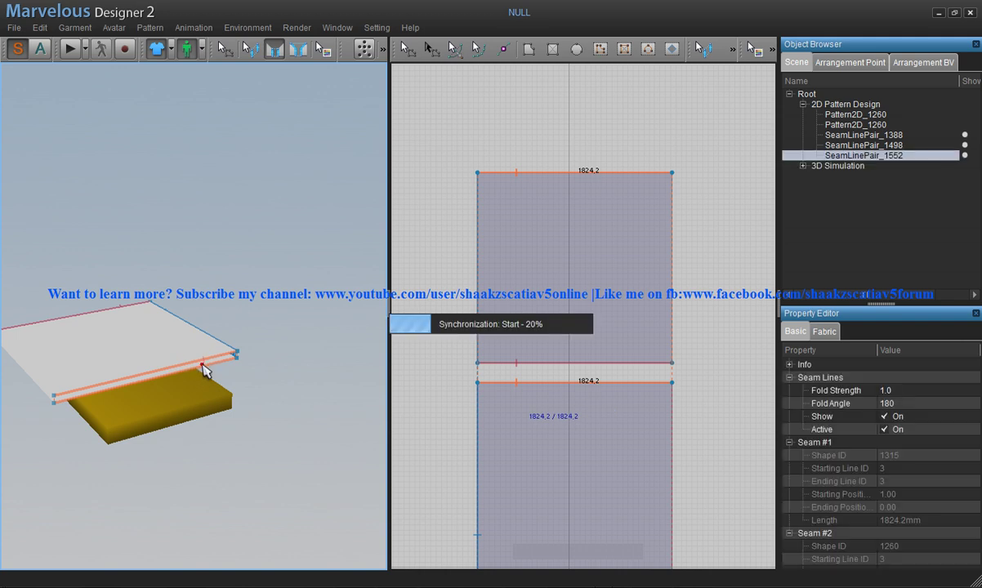
right_drag(141, 373, 201, 372)
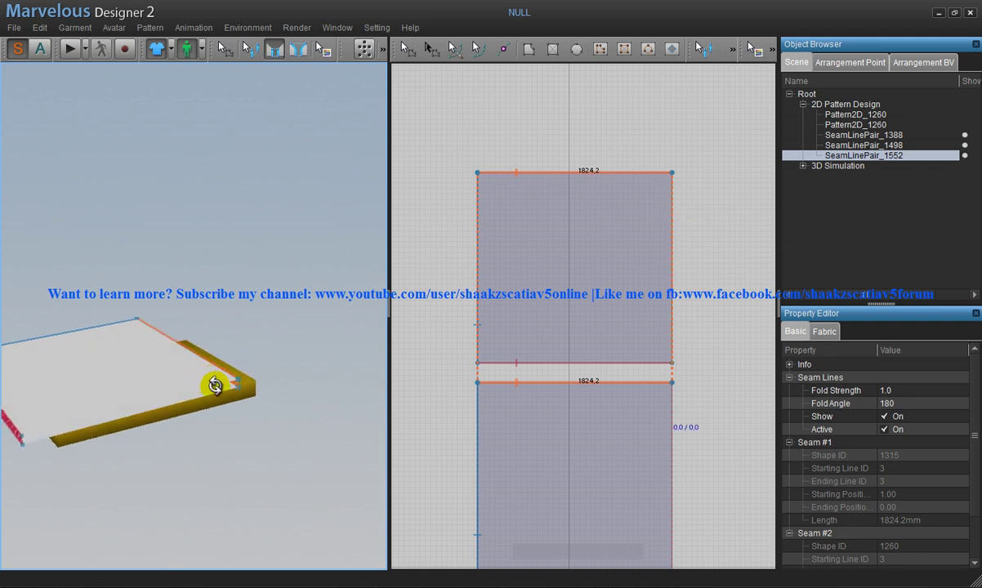
click(209, 400)
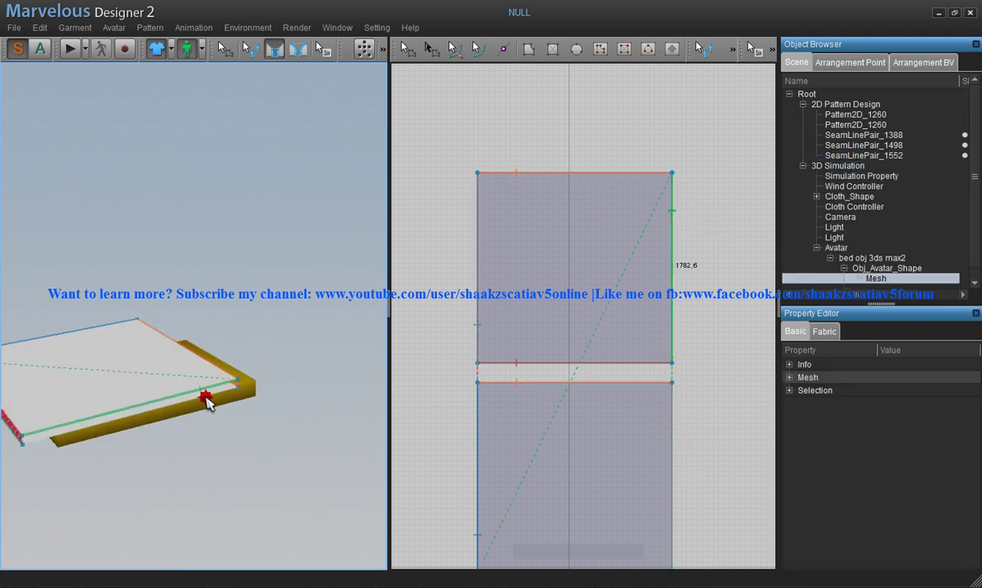
click(218, 391)
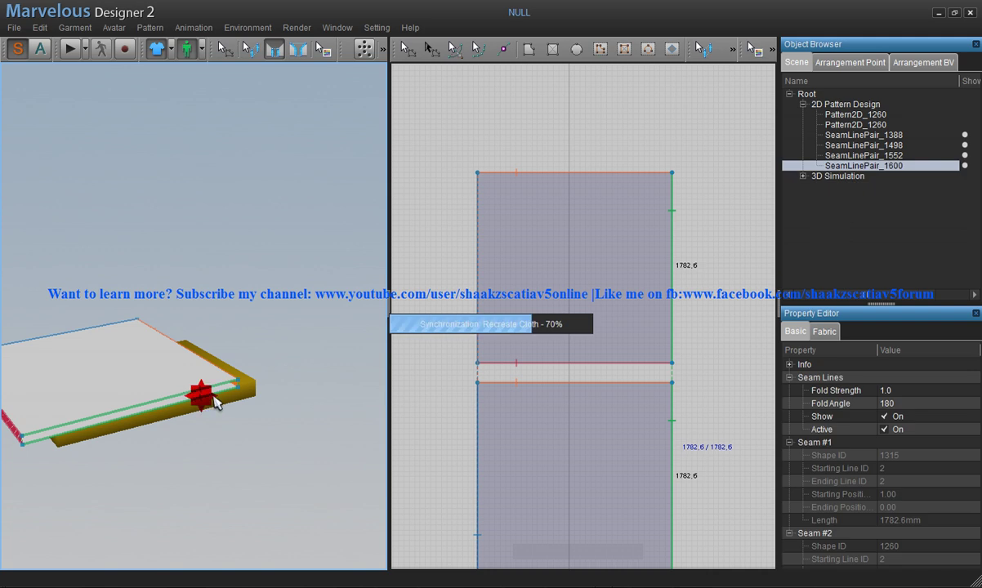
right_drag(212, 388, 208, 397)
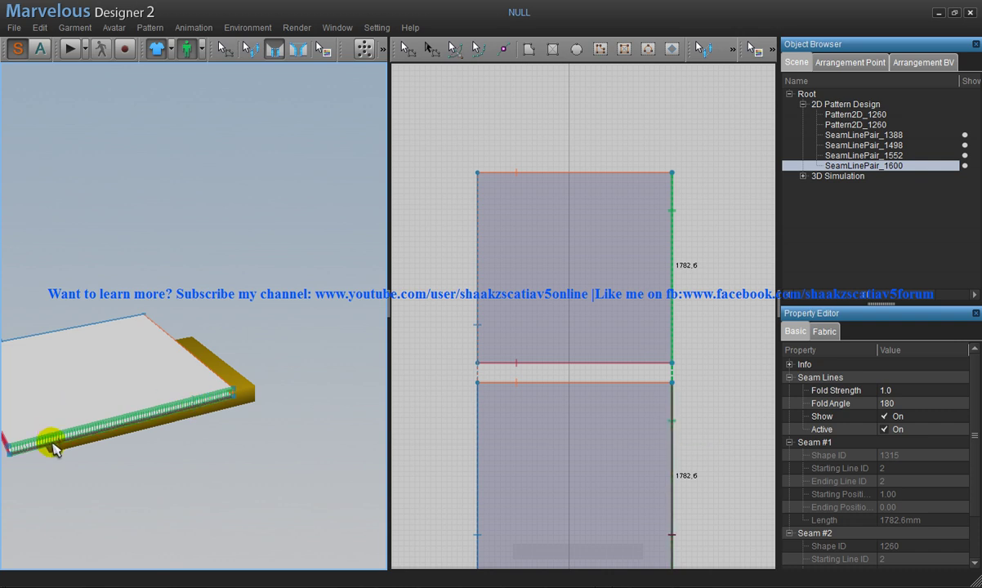
right_drag(125, 399, 261, 284)
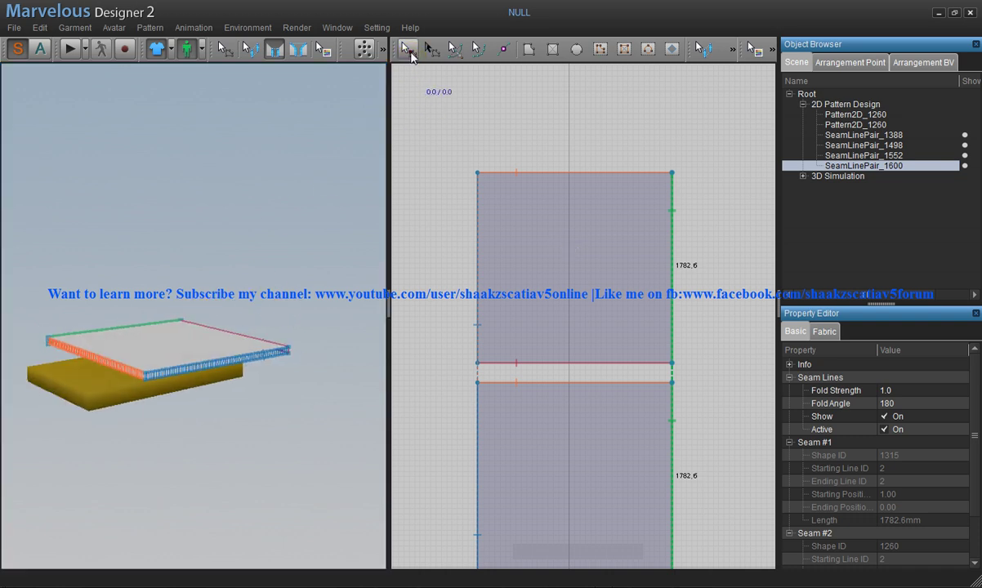
click(406, 49)
Select both sheet patterns and set their Particle Distance to 40
right_drag(116, 309, 139, 274)
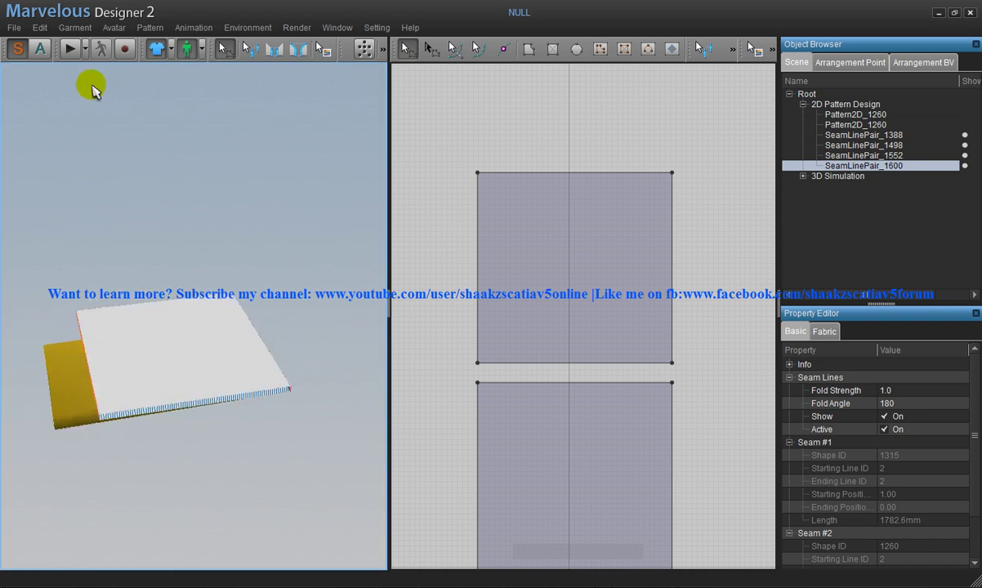
click(614, 330)
click(570, 262)
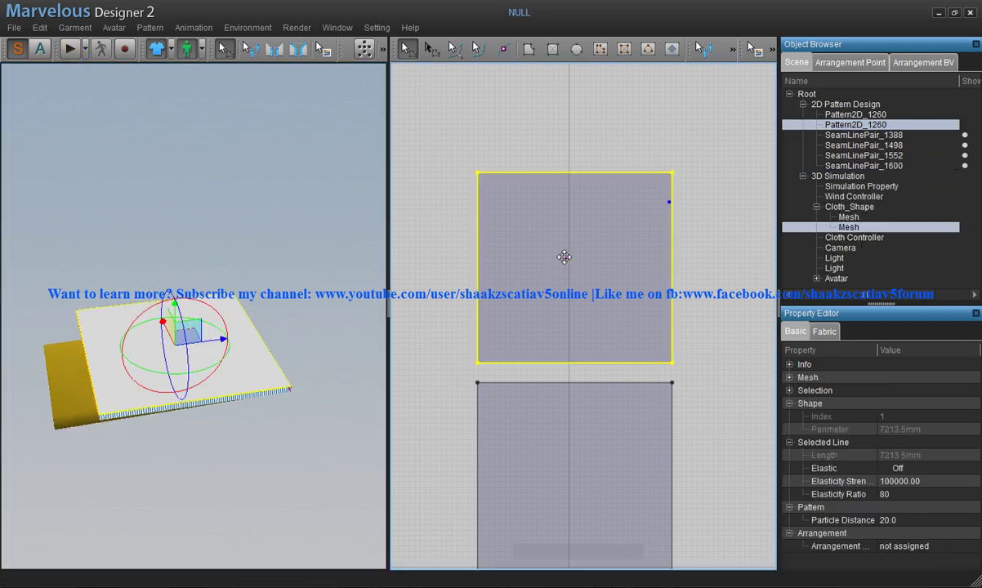
shift+click(571, 461)
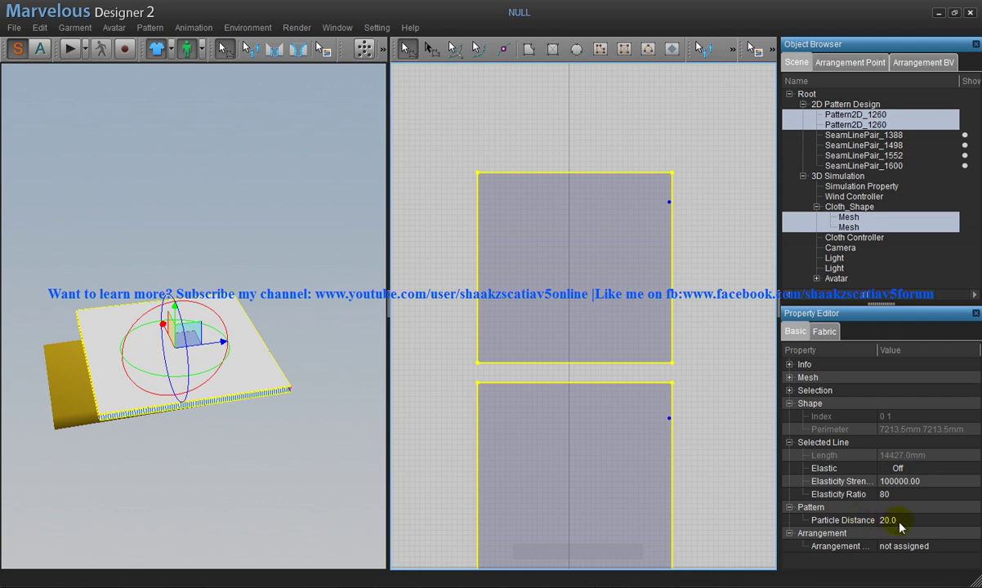
double_click(896, 521)
text(40)
key(Return)
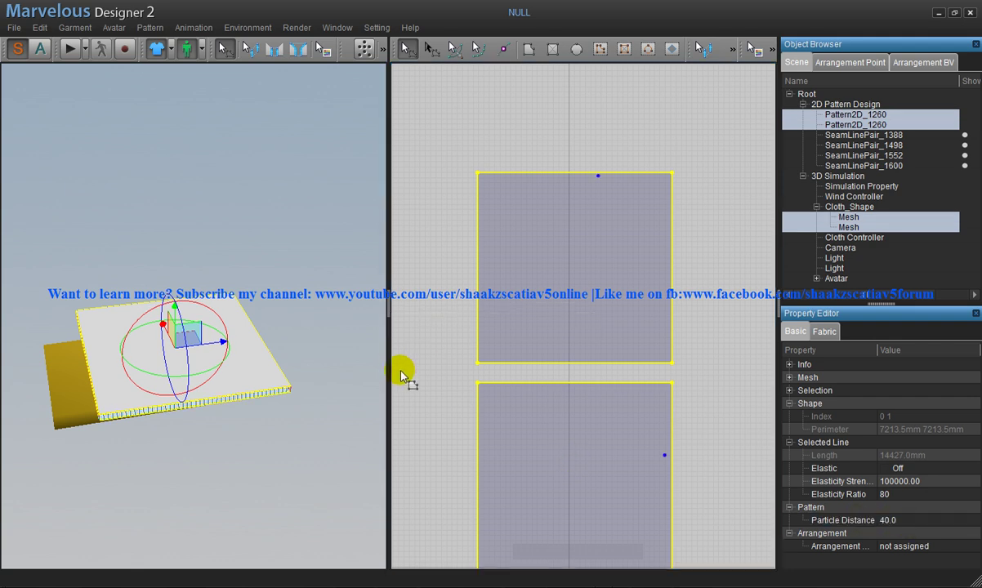
Simulate so the sewn sheets drape over the bed as a wrinkled cover
click(72, 47)
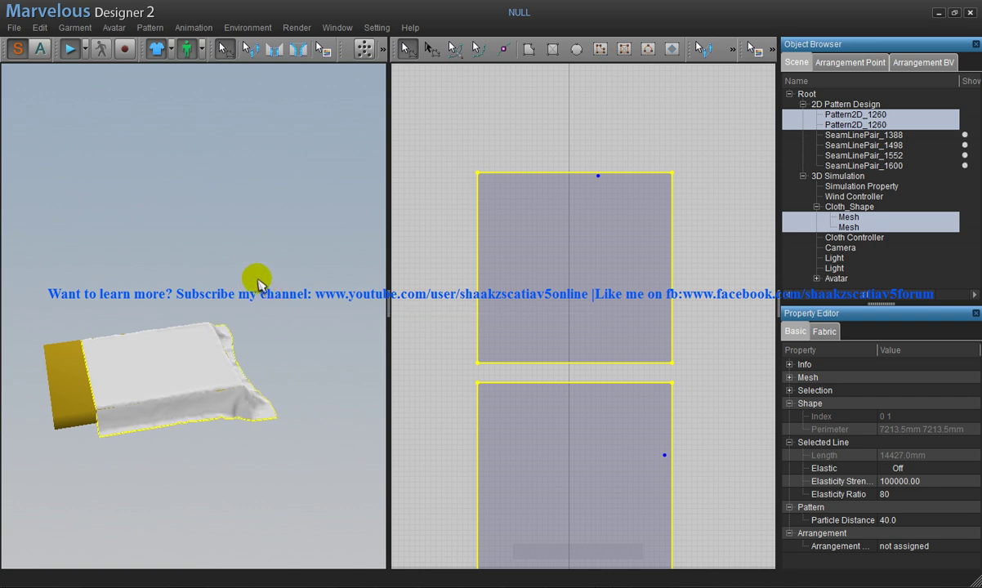
right_drag(212, 356, 256, 317)
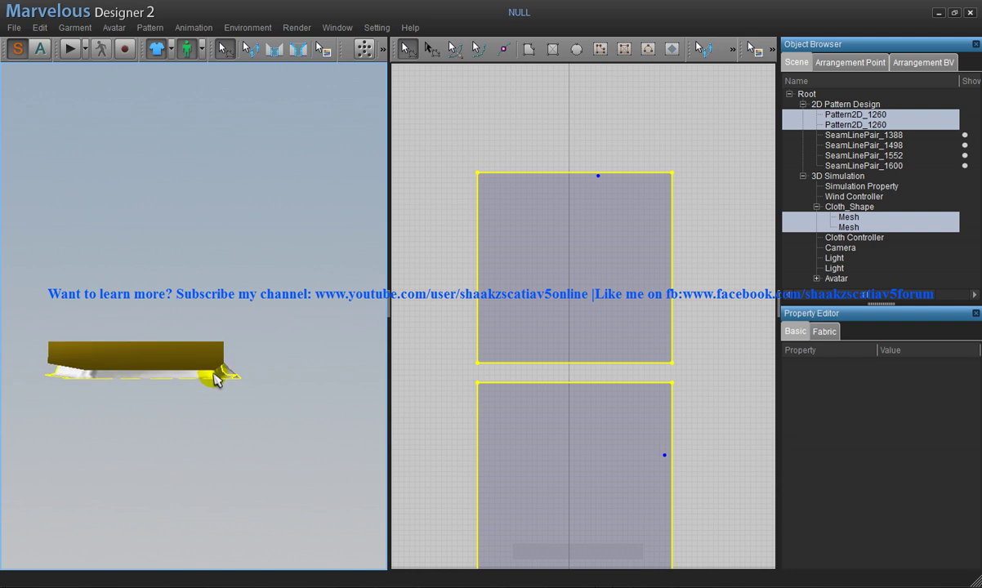
right_drag(206, 369, 166, 360)
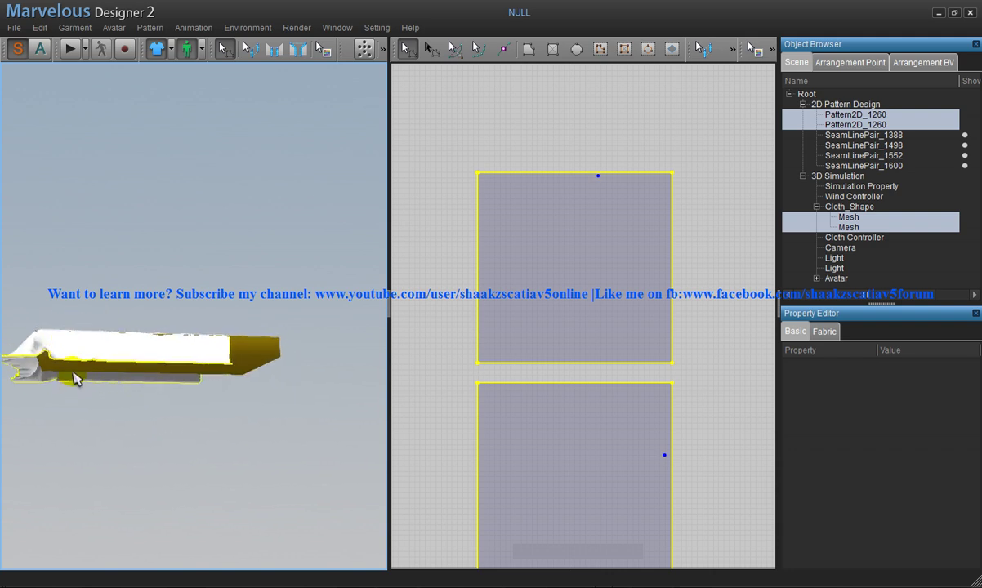
right_drag(120, 392, 248, 359)
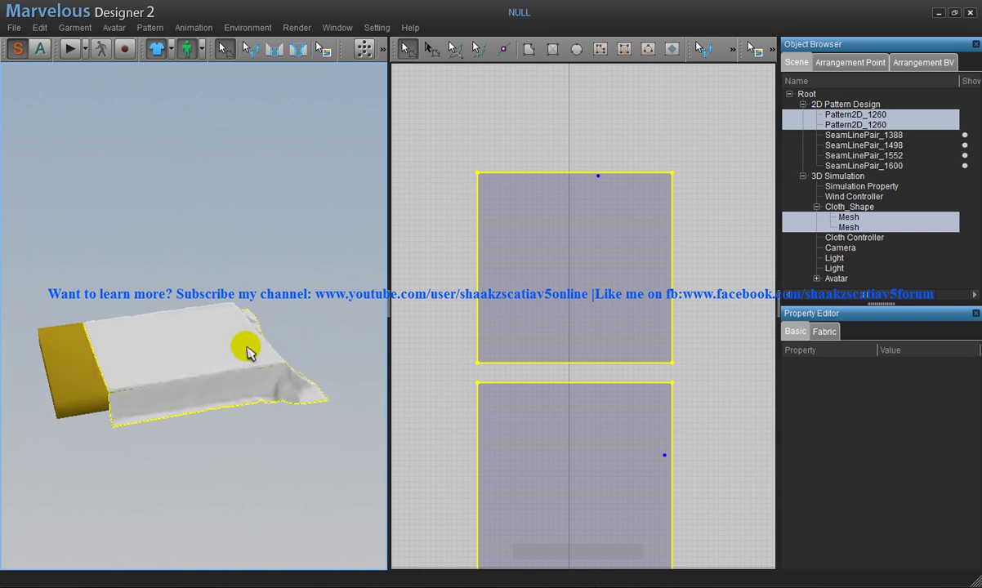